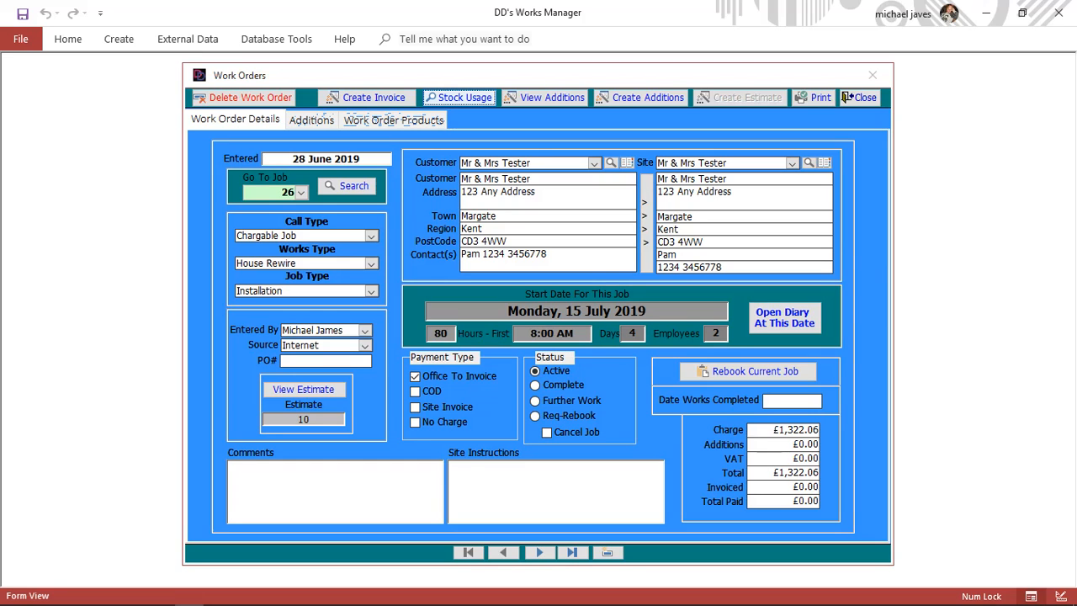
Step: Create a new purchase order from the work order's stock usage list and confirm its creation
left_click(460, 97)
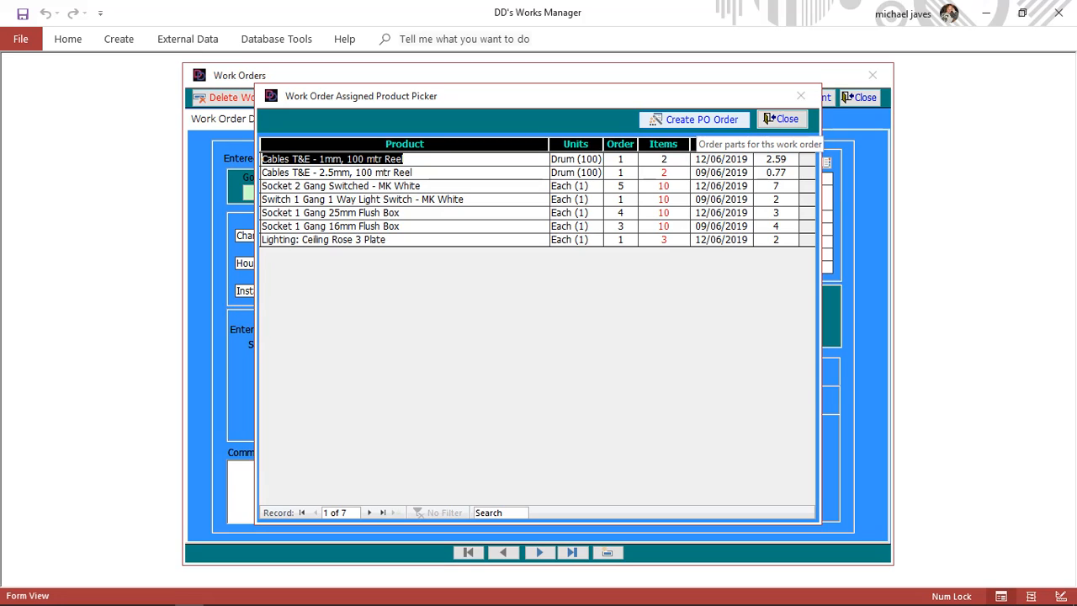
left_click(702, 118)
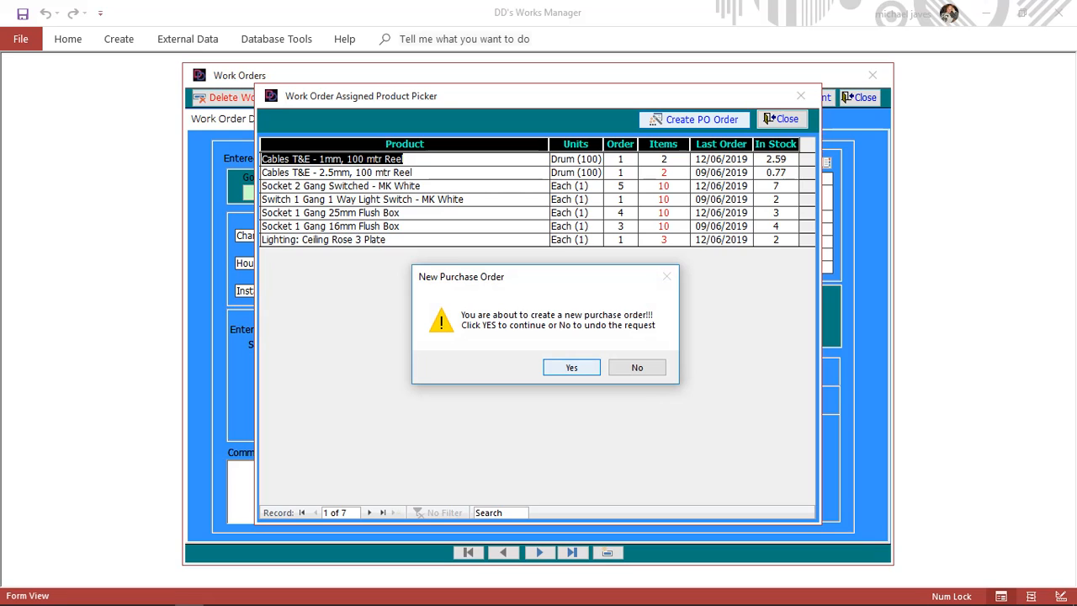
key("Return")
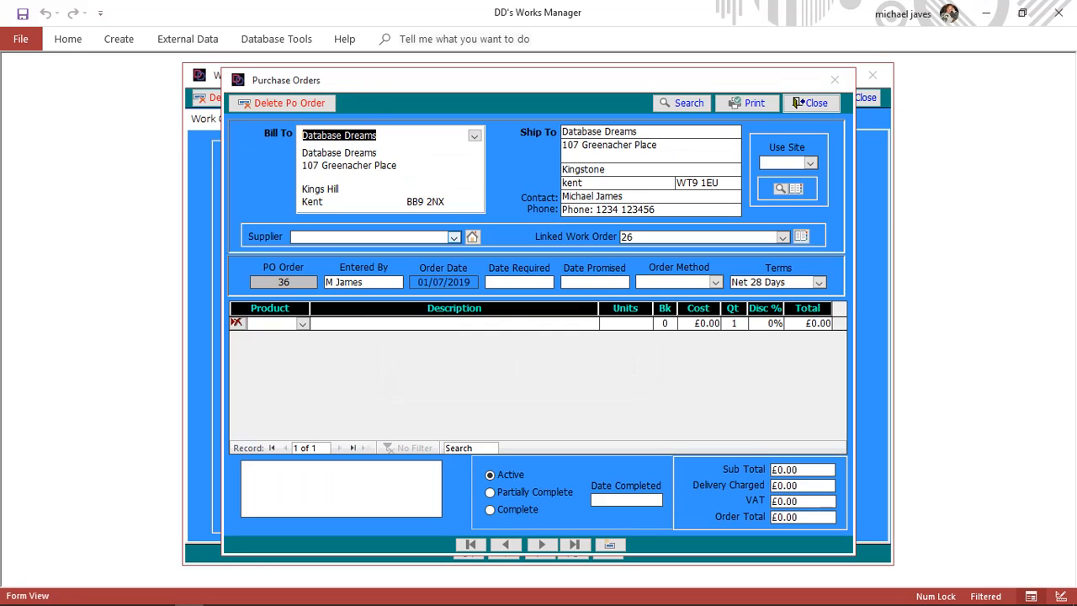
Step: Try The Electrical Wholesaler as supplier and check the linked work order's products in the product picker
left_click(453, 236)
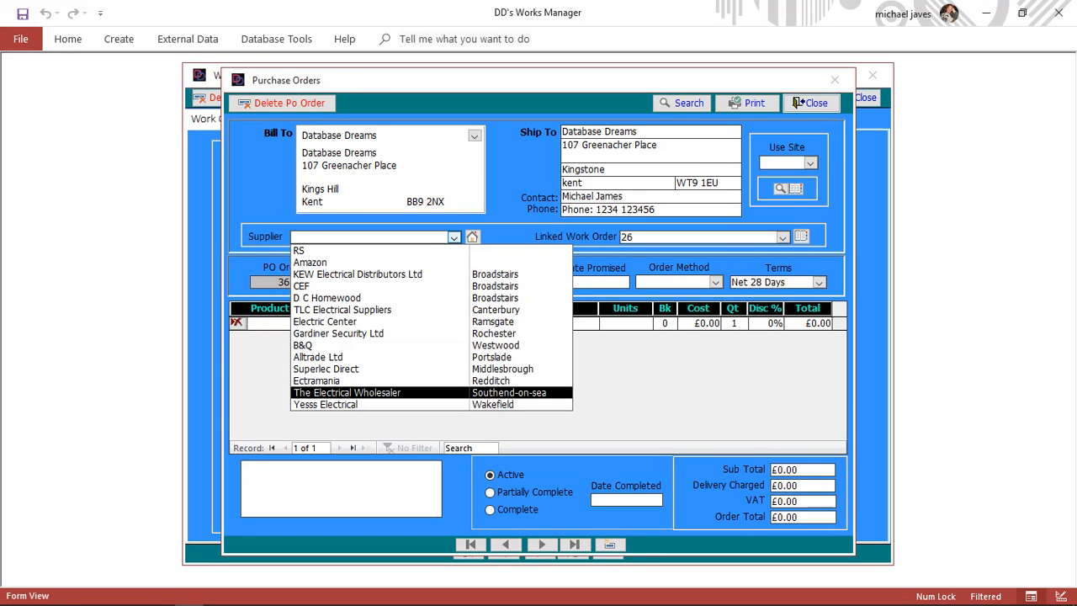
left_click(347, 392)
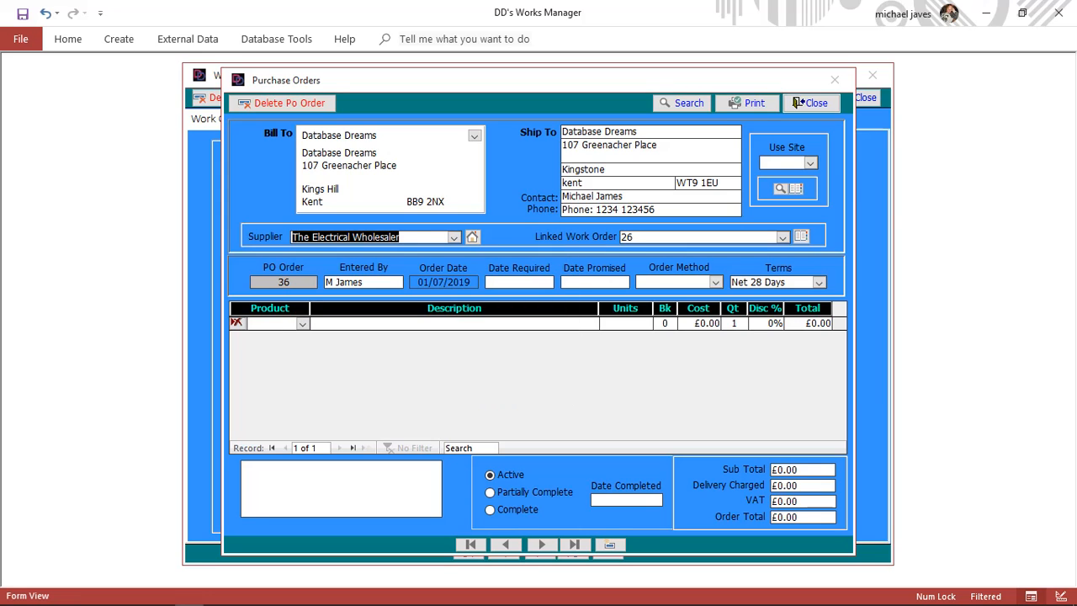
left_click(801, 236)
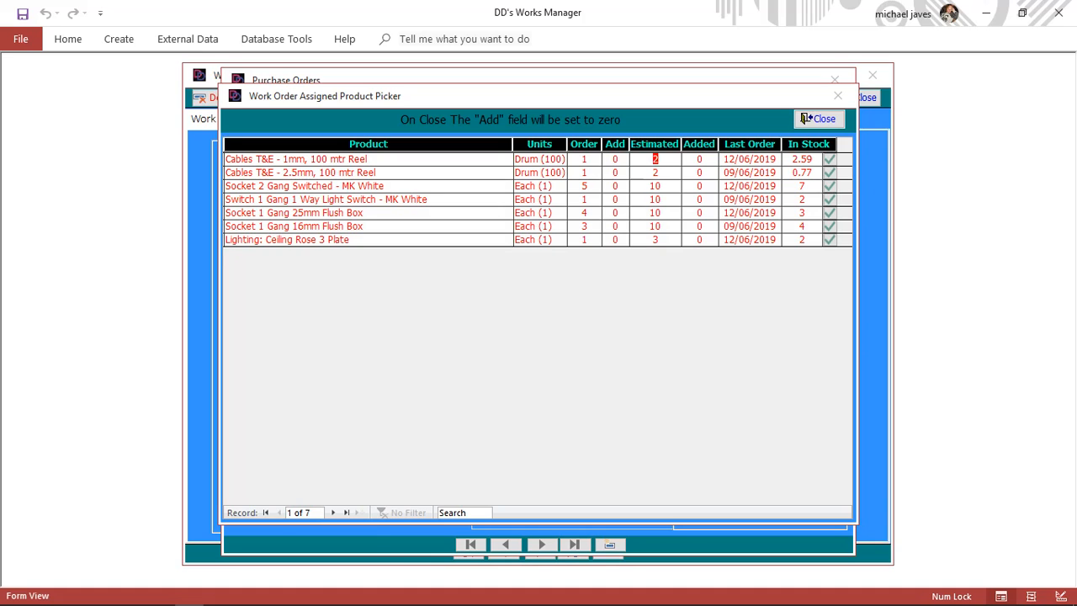
left_click(816, 119)
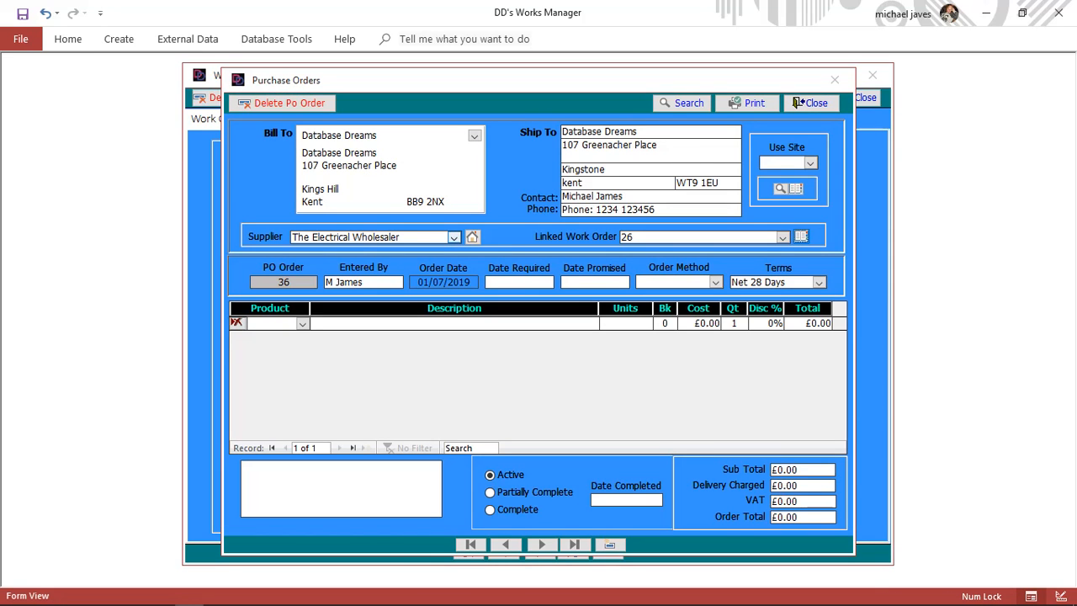
Step: Try KEW Electrical Distributors Ltd as supplier and check the assigned product picker for that supplier
left_click(453, 236)
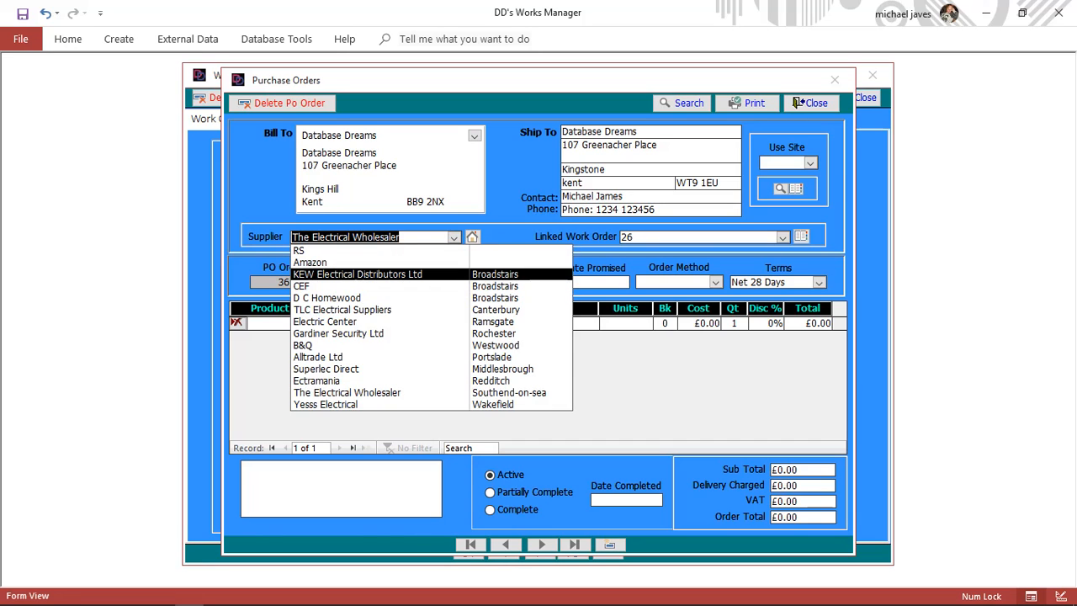
left_click(358, 274)
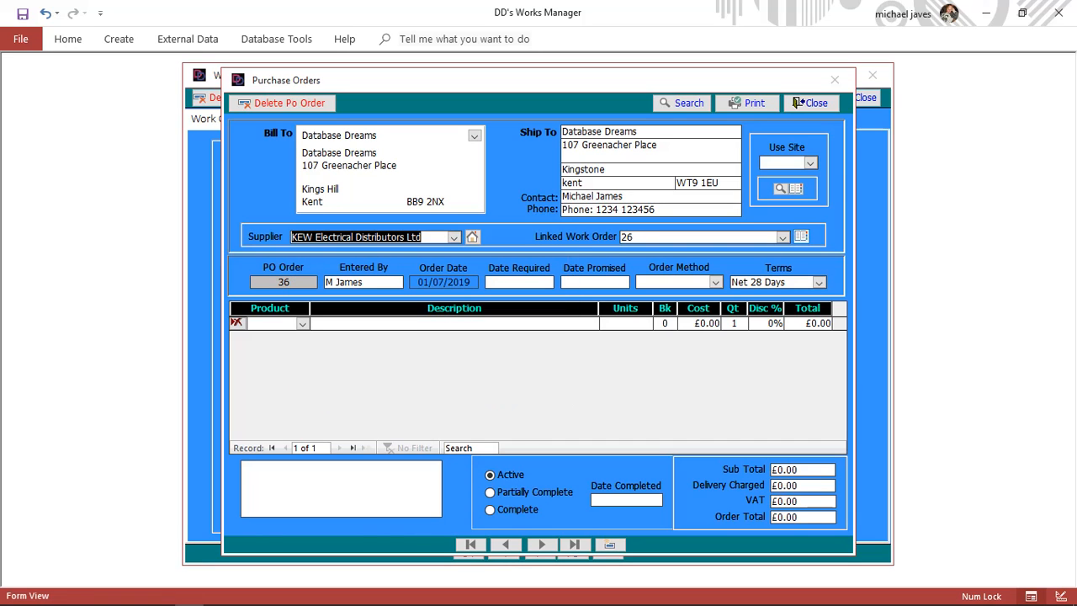
left_click(801, 236)
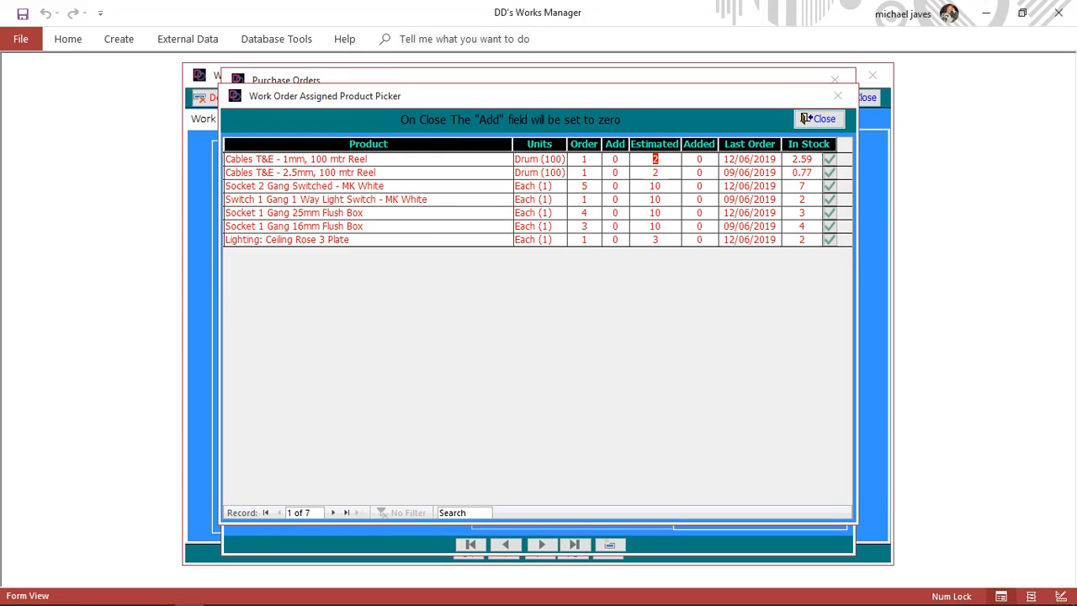
left_click(806, 119)
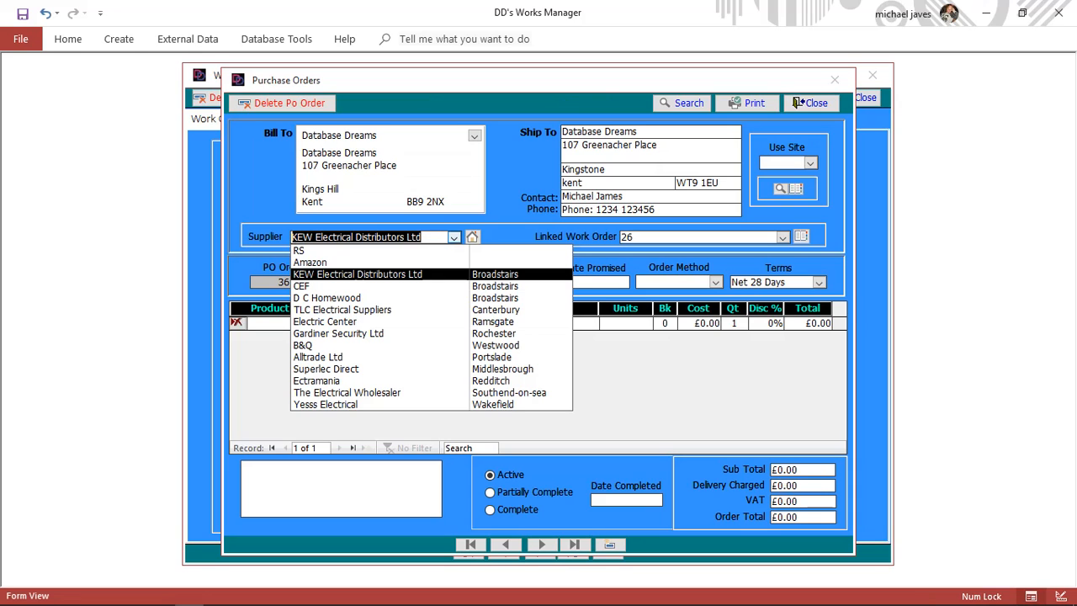
Step: Change the purchase order's supplier to TLC Electrical Suppliers and open the linked work order's product picker
key("Down")
key("Down")
key("Down")
key("Return")
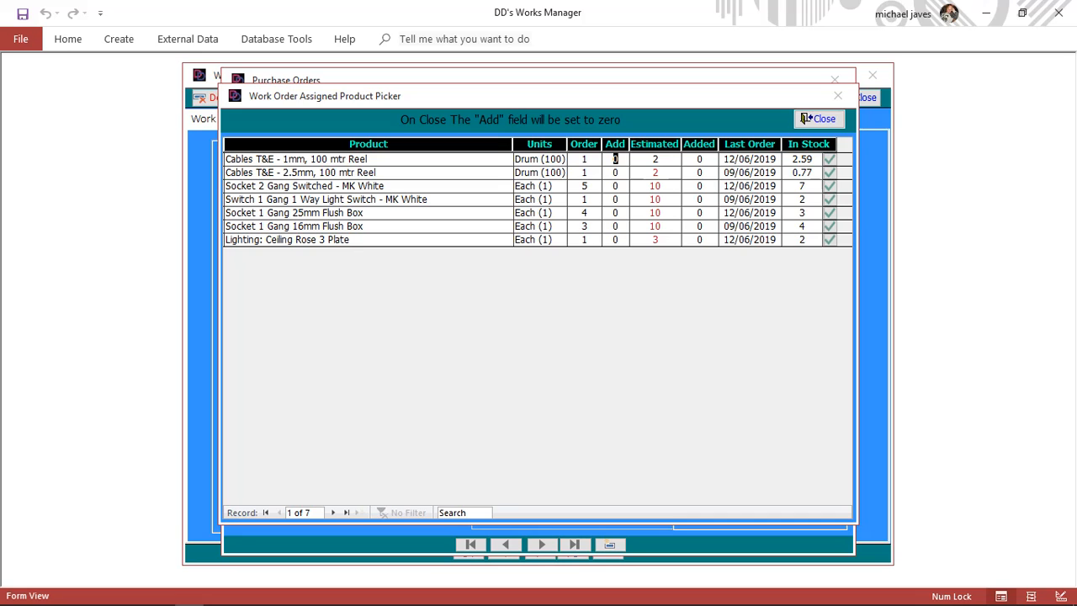
Step: Set the Add quantity to 2 for the 1mm T&E cable and 3 for the 2.5mm T&E cable
type("2")
key("Return")
double_click(616, 172)
type("3")
key("Return")
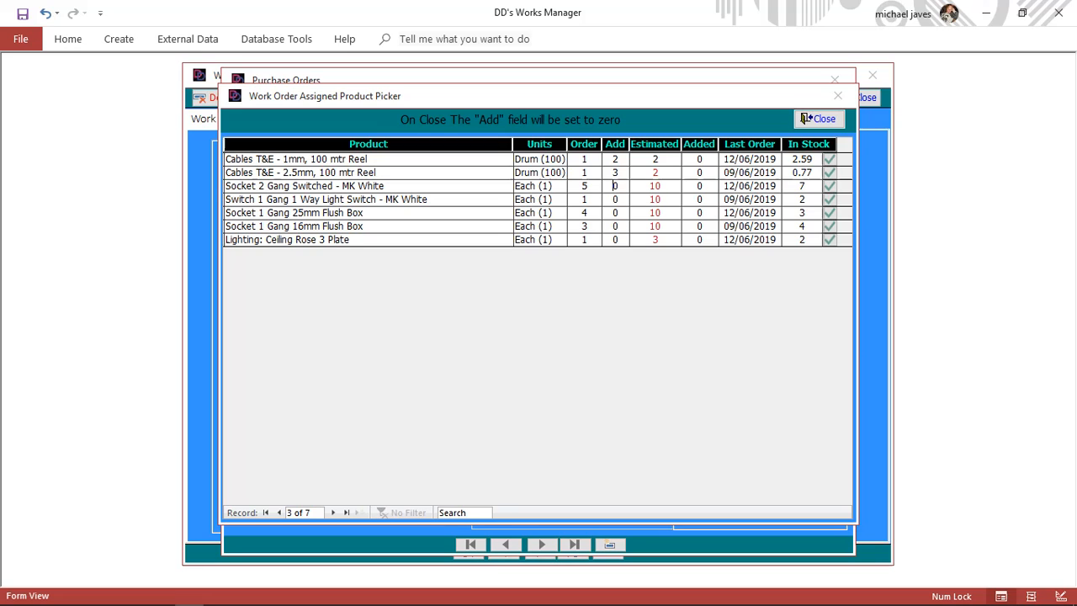
Step: Set the Add quantities to 8 two-gang sockets, 10 light switches, 8 25mm flush boxes, 10 16mm flush boxes and 2 ceiling roses
left_click_drag(613, 186, 620, 186)
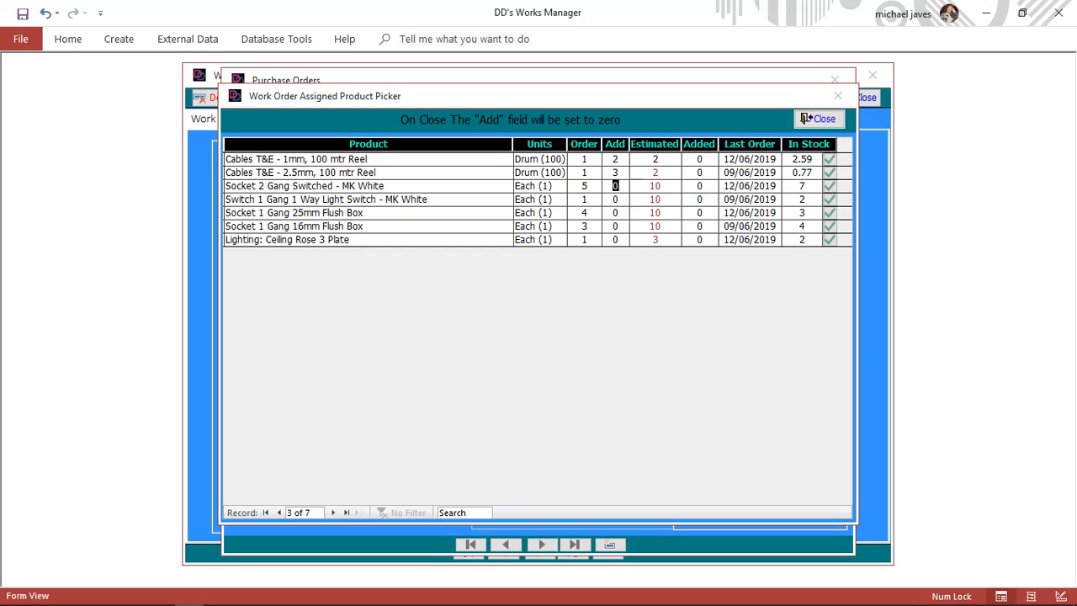
type("8")
key("Down")
type("10")
key("Down")
type("8")
key("Down")
type("10")
key("Down")
type("2")
left_click(649, 226)
Step: Add all seven listed products to the purchase order and close the product picker
left_click(830, 159)
left_click(829, 172)
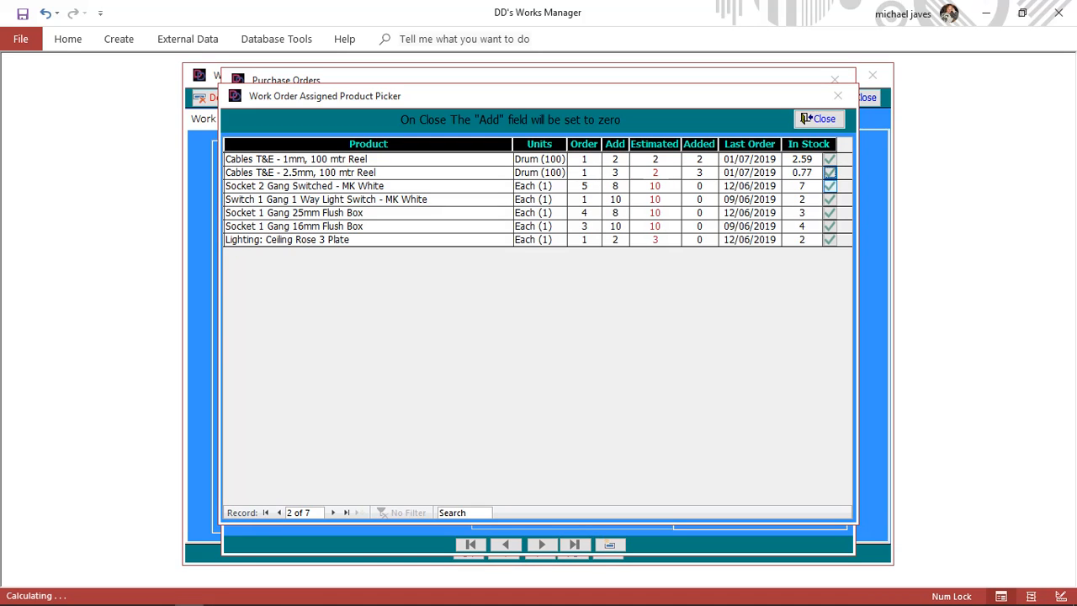
left_click(830, 187)
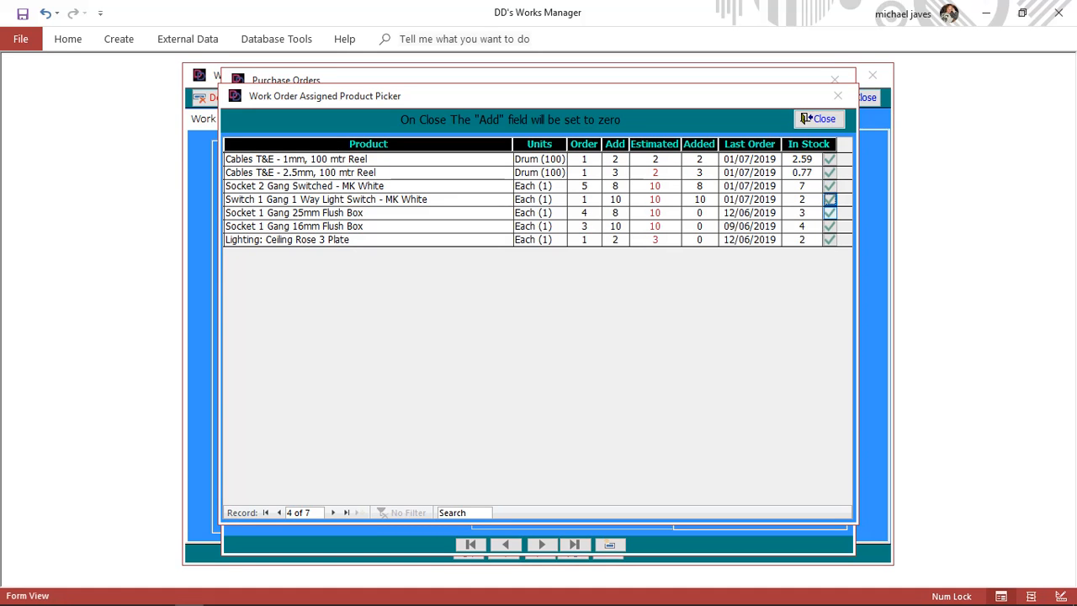
left_click(830, 213)
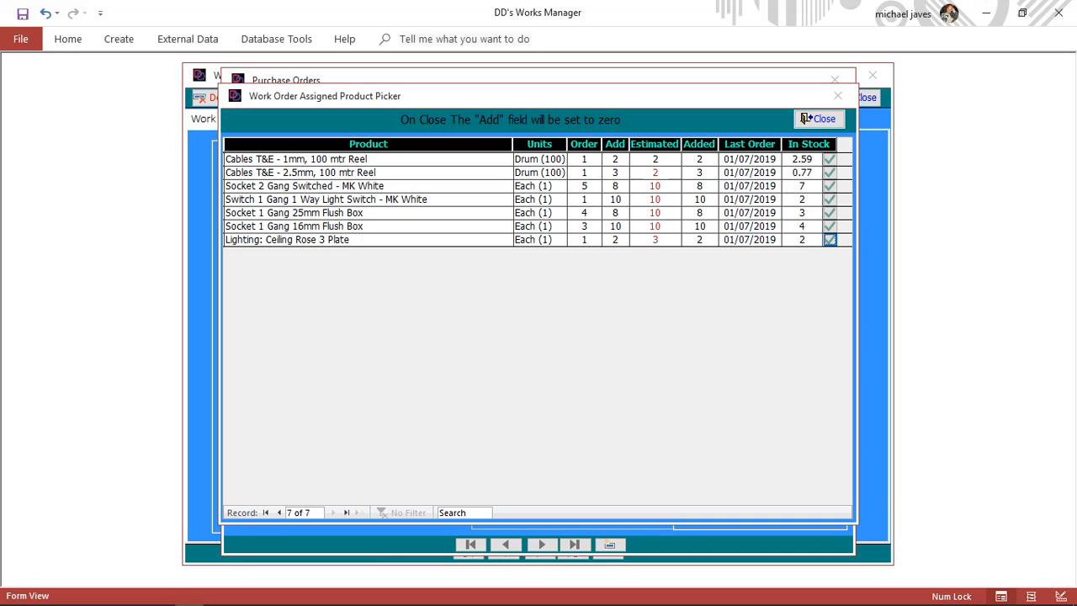
left_click(805, 118)
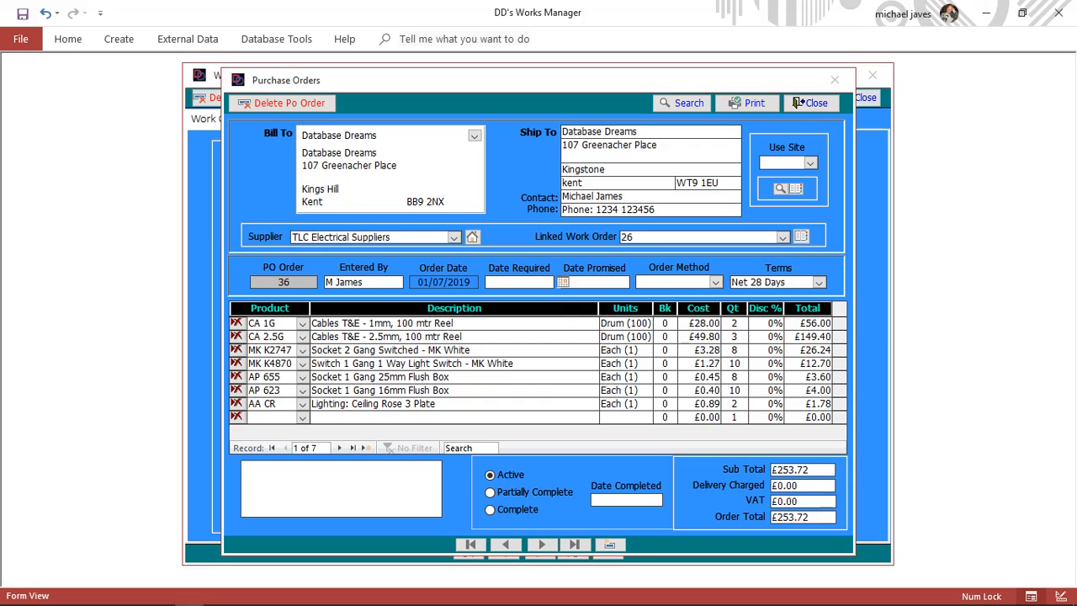
Step: Set both the Date Required and the Date Promised of the purchase order to 12/07/2019
left_click(563, 282)
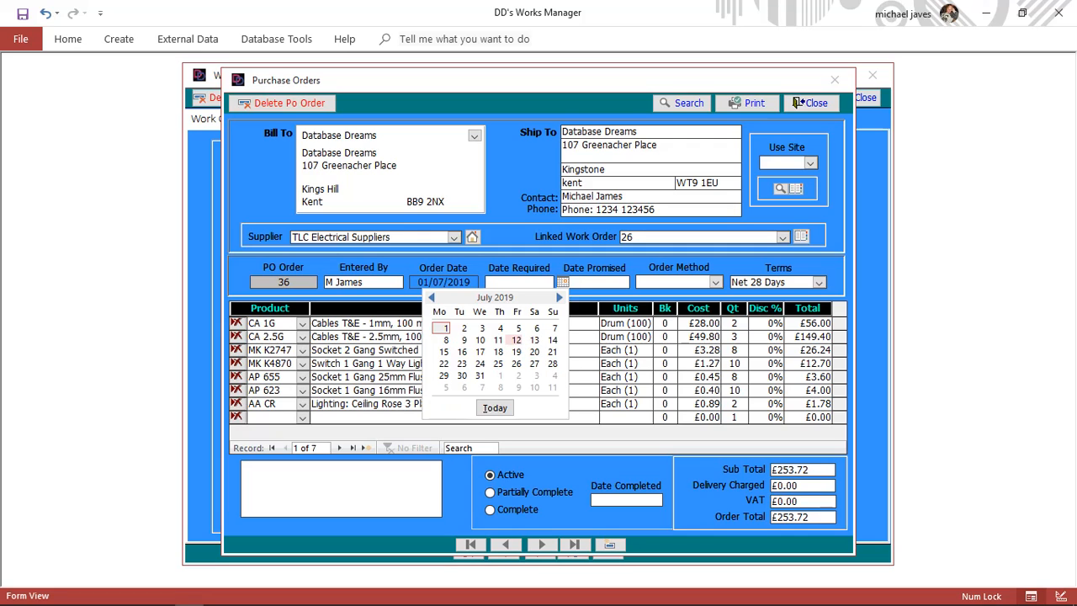
left_click(516, 339)
left_click(597, 283)
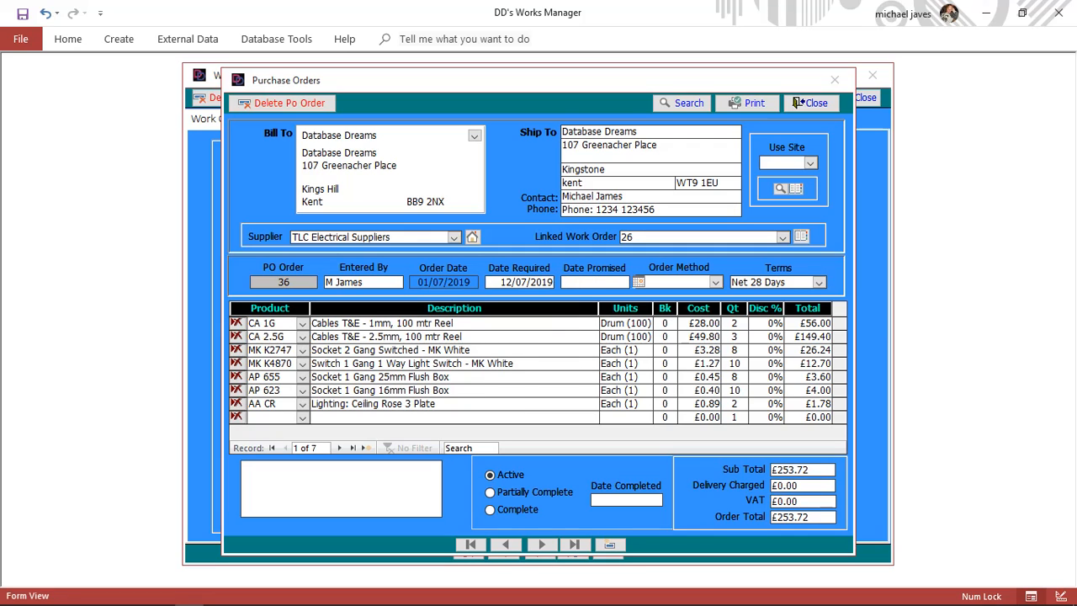
left_click(638, 283)
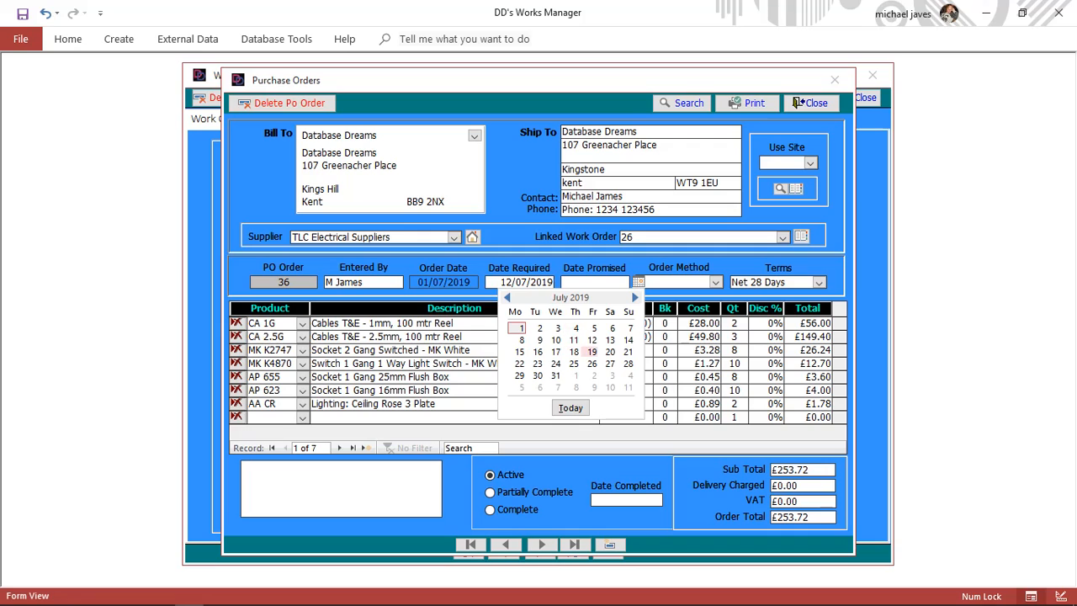
left_click(591, 340)
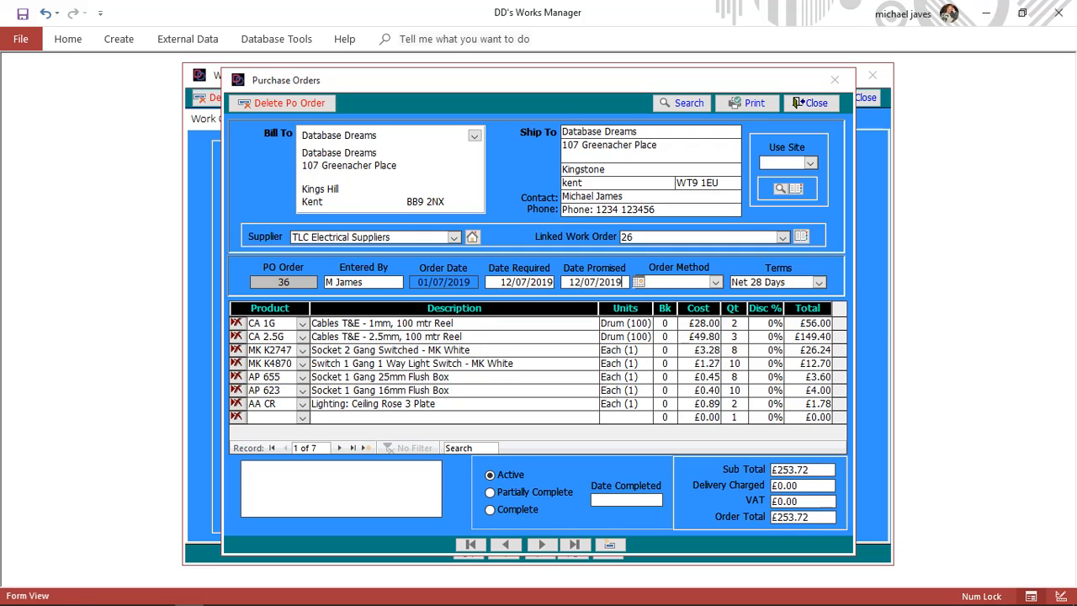
Step: Set the order method to Phone and close the purchase order and product list to return to the work order
left_click(715, 283)
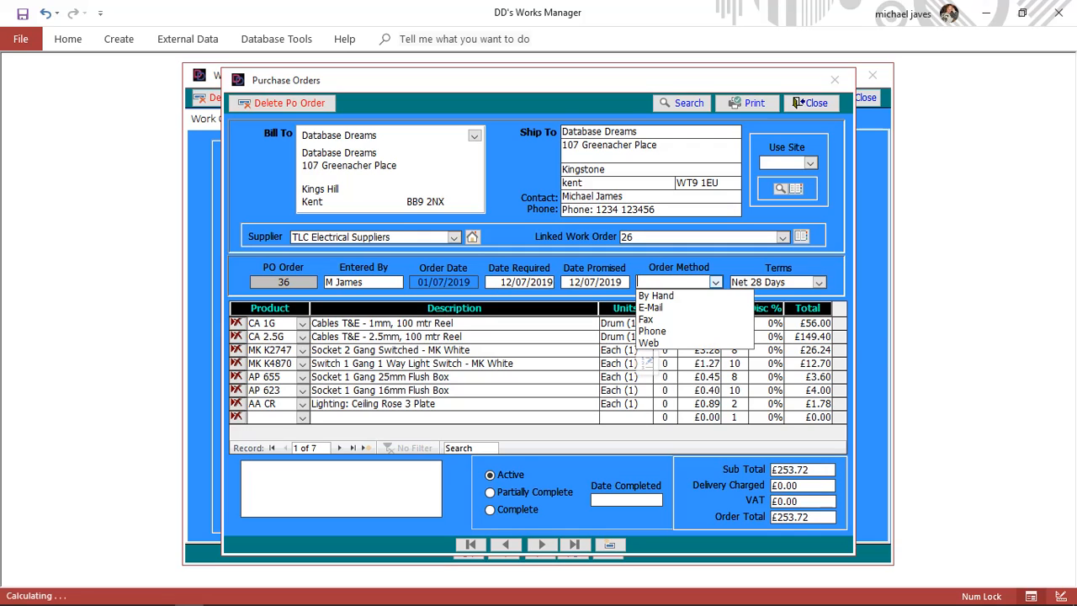
key("Down")
key("Return")
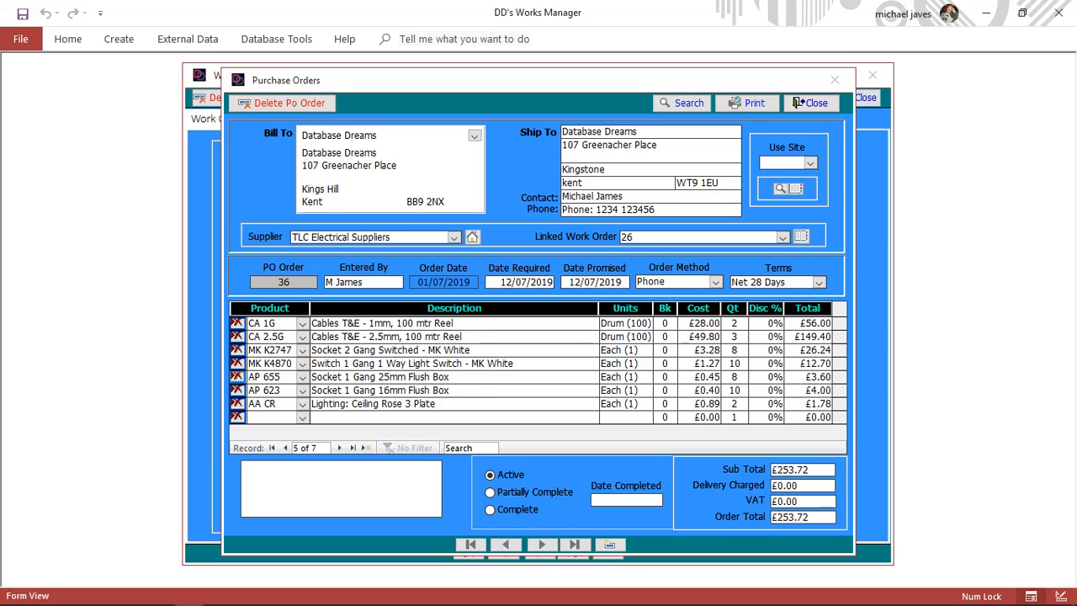
left_click(808, 103)
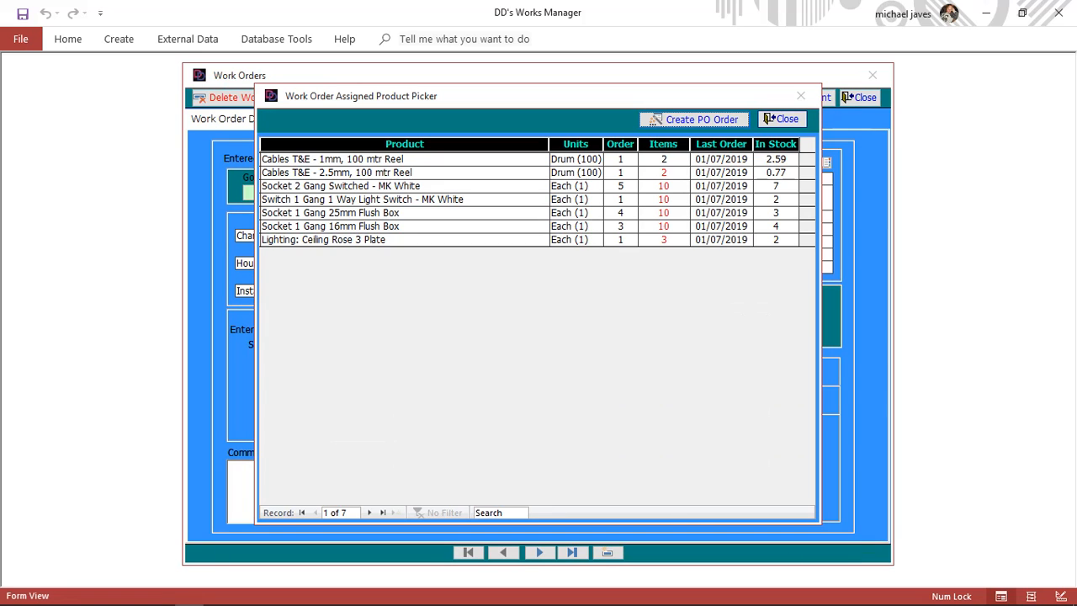
left_click(783, 120)
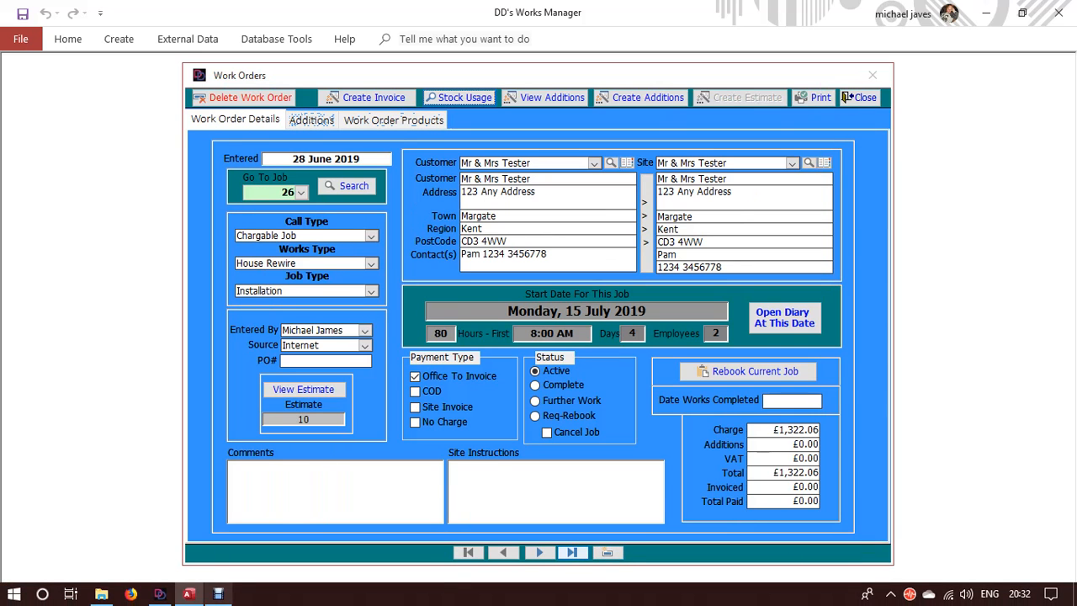